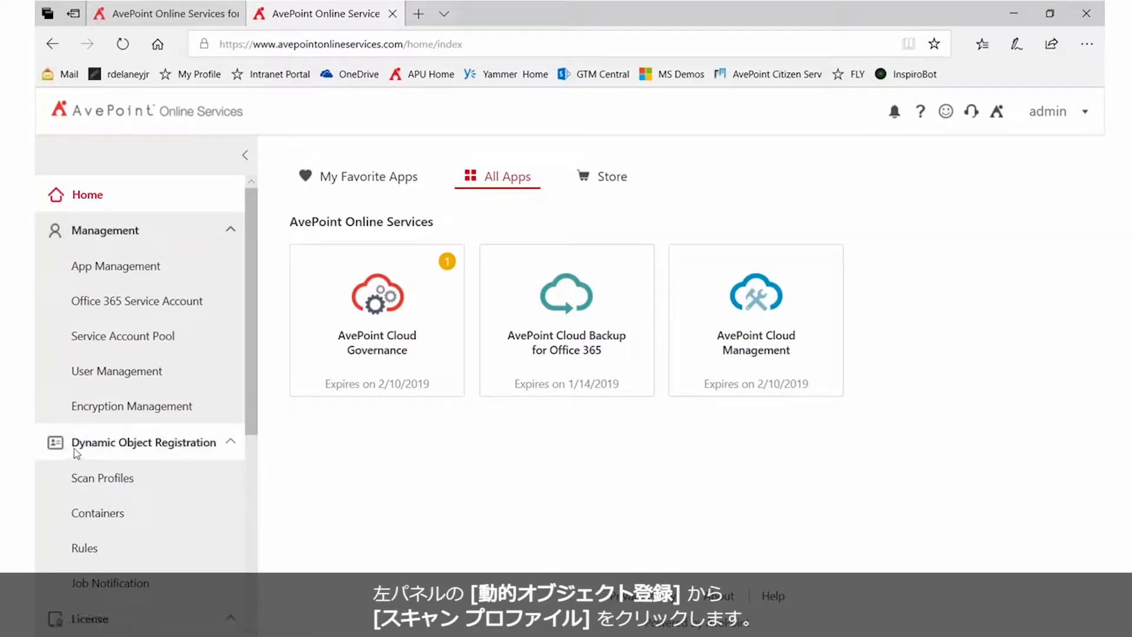
pyautogui.click(117, 482)
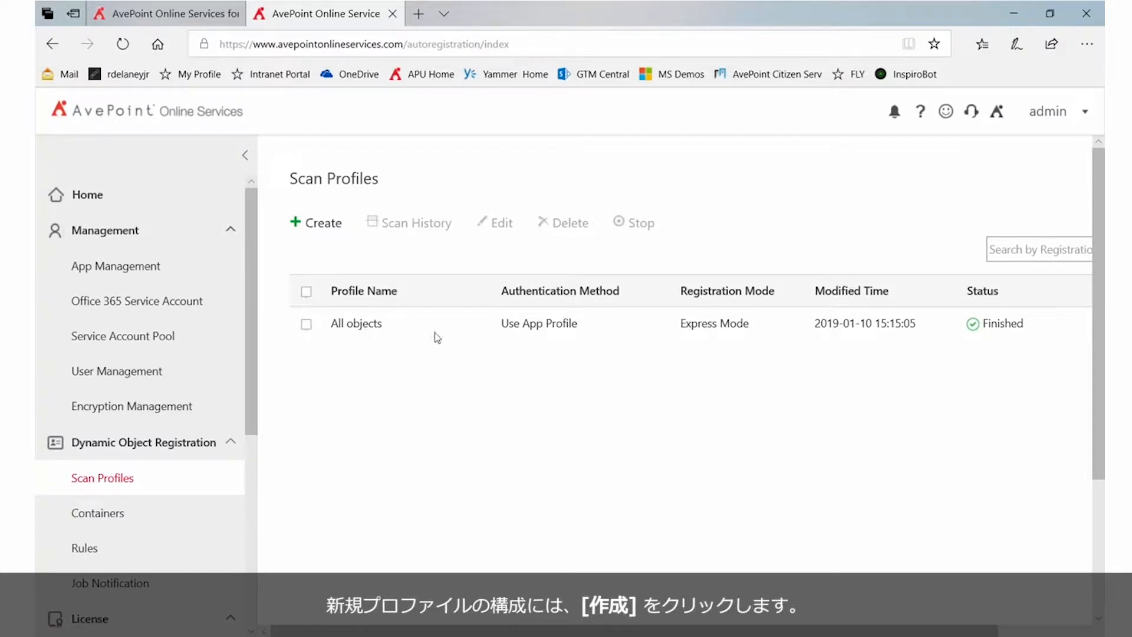
pyautogui.click(323, 224)
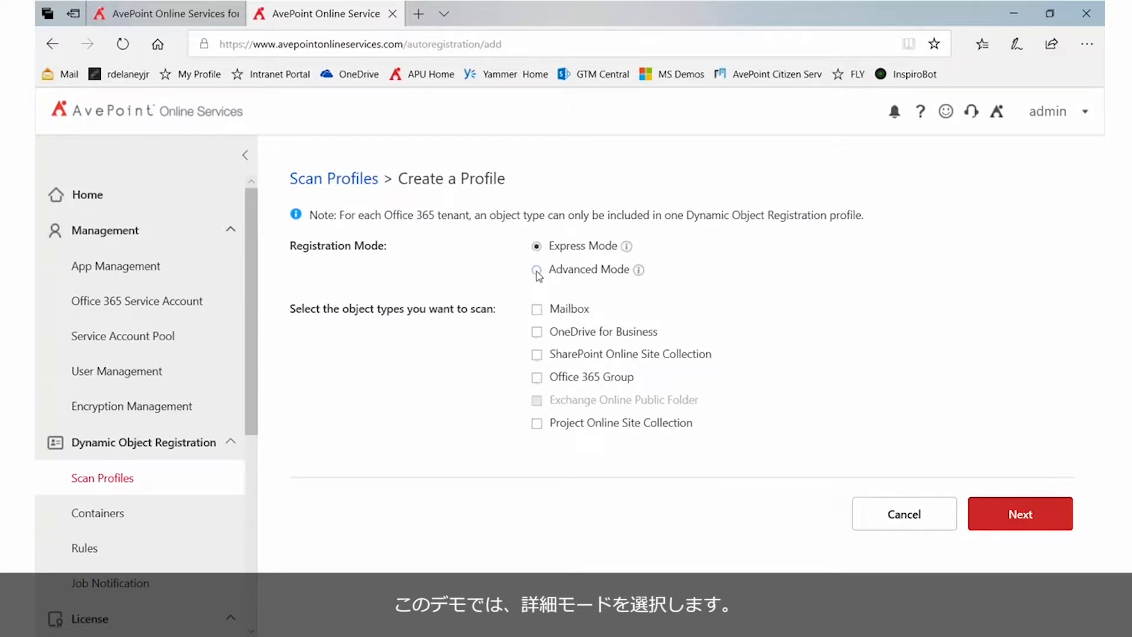
pyautogui.click(536, 270)
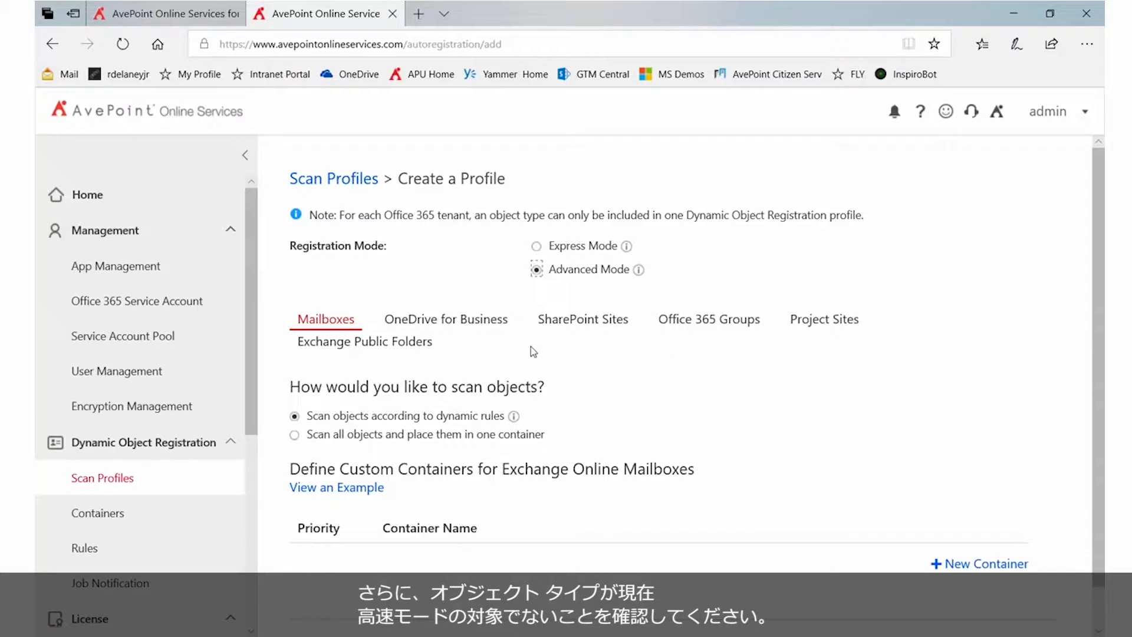
# - Open the existing All objects scan profile to check its registration mode and scanned object types, and leave it without changes
pyautogui.click(110, 479)
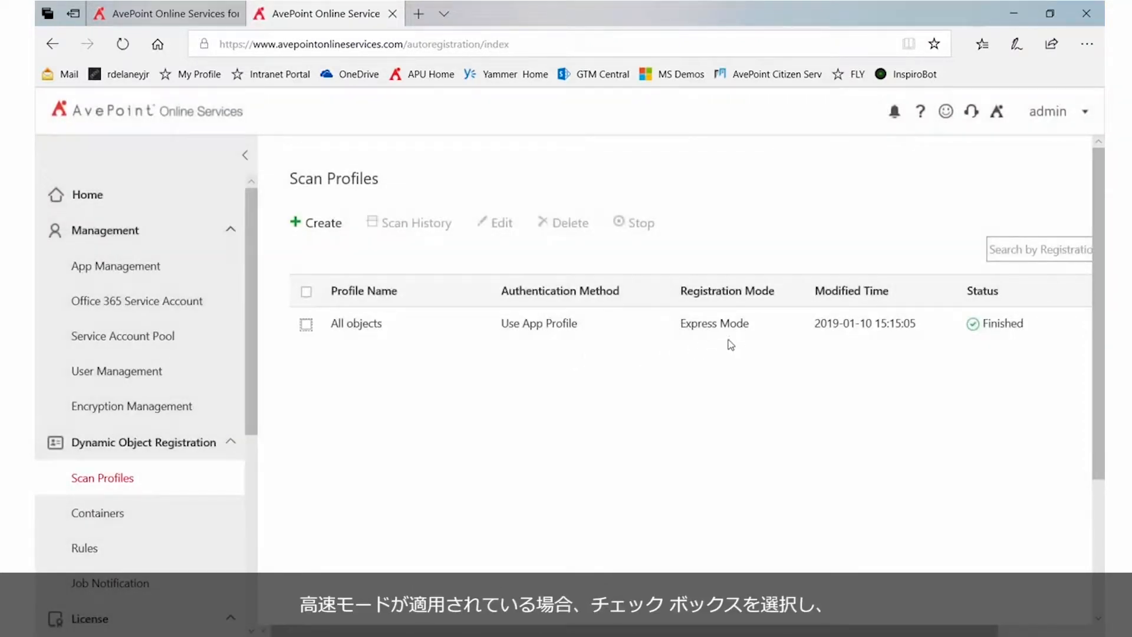
pyautogui.click(306, 325)
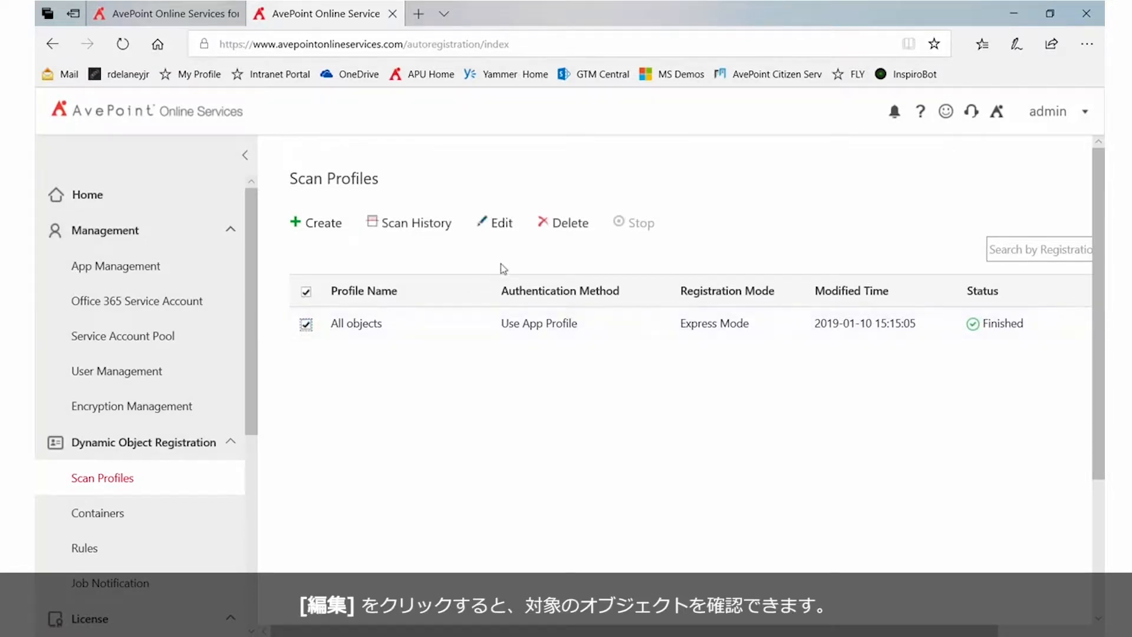
pyautogui.click(501, 224)
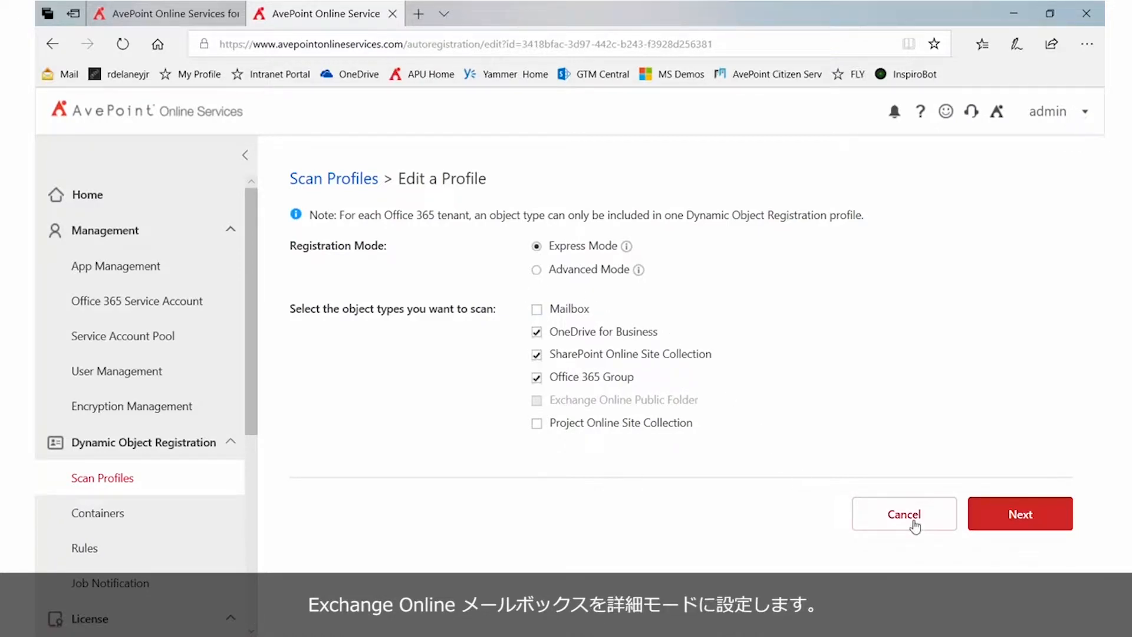
pyautogui.click(914, 523)
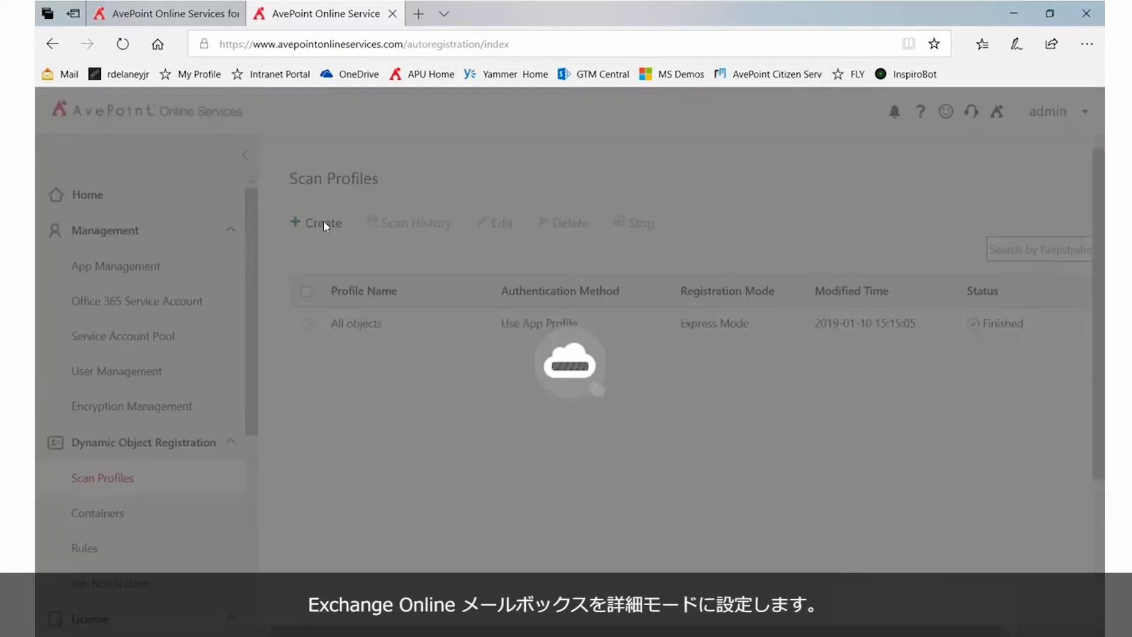
# - Start a new scan profile using Advanced Mode as its registration mode
pyautogui.click(324, 223)
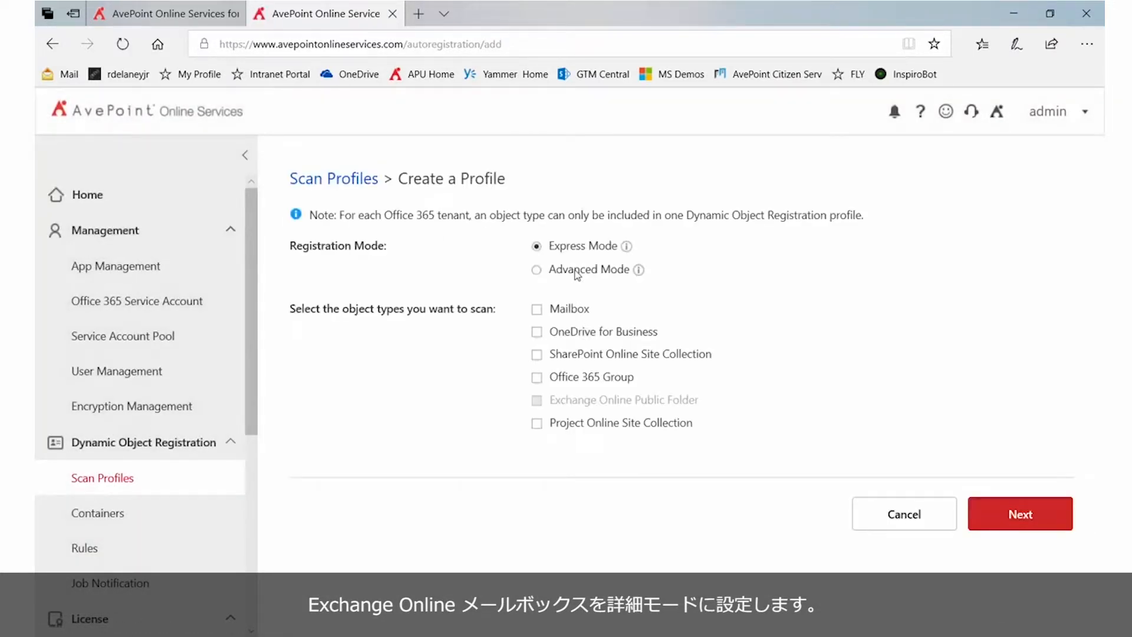
pyautogui.click(578, 275)
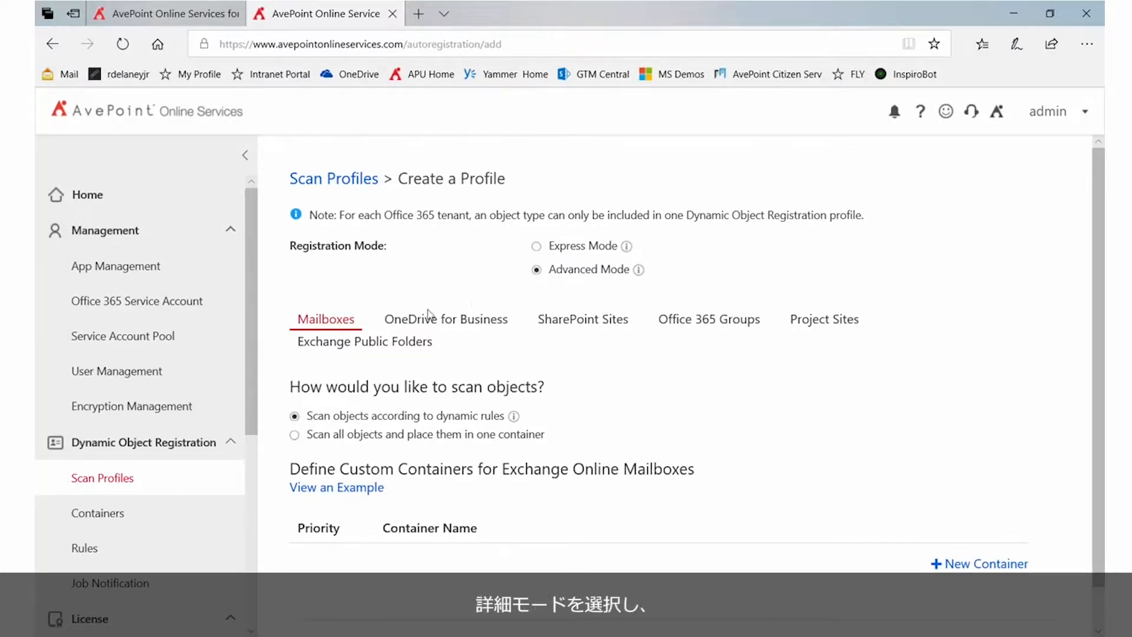
# - Review the scan settings for OneDrive, SharePoint Sites, Office 365 Groups, Project Sites and Exchange Public Folders, and return to Mailboxes
pyautogui.click(441, 322)
pyautogui.click(551, 322)
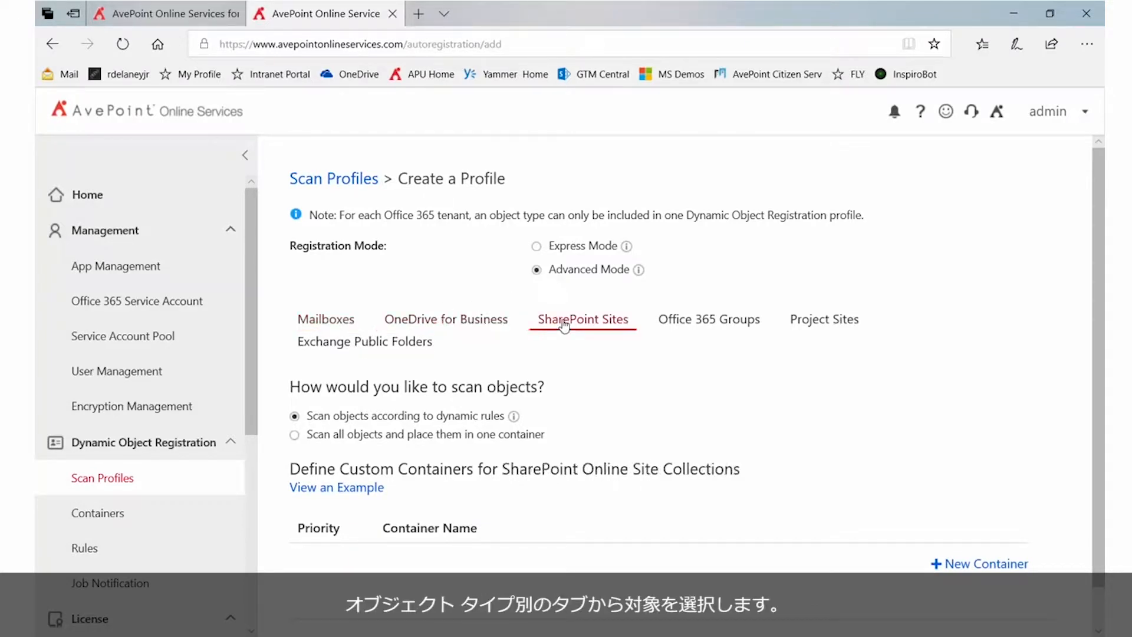
pyautogui.click(701, 328)
pyautogui.click(819, 323)
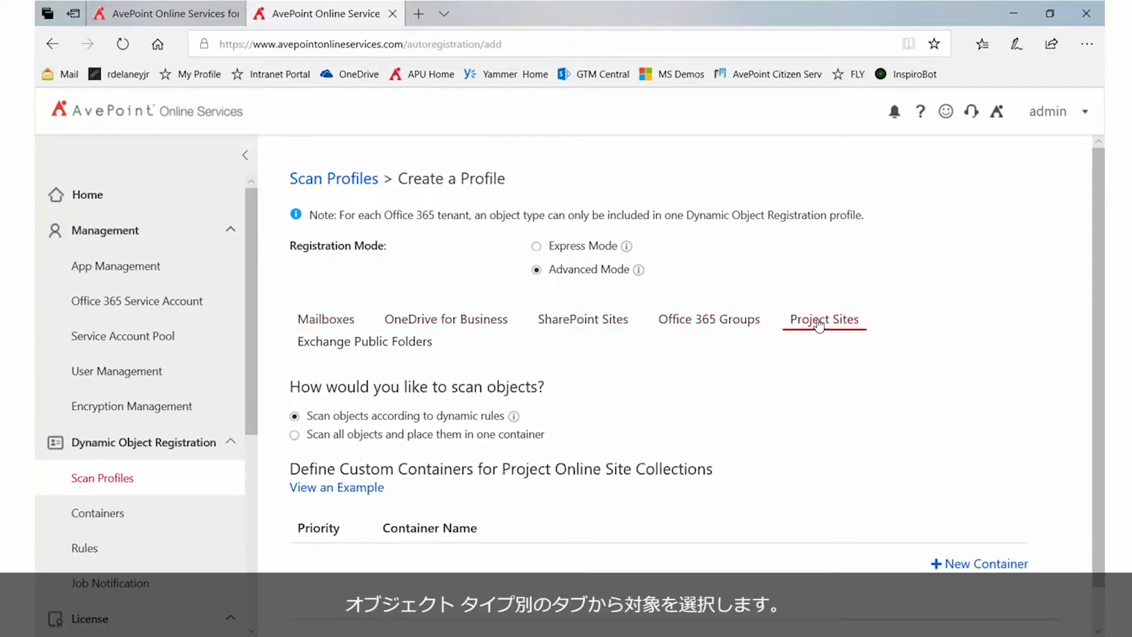
pyautogui.click(416, 344)
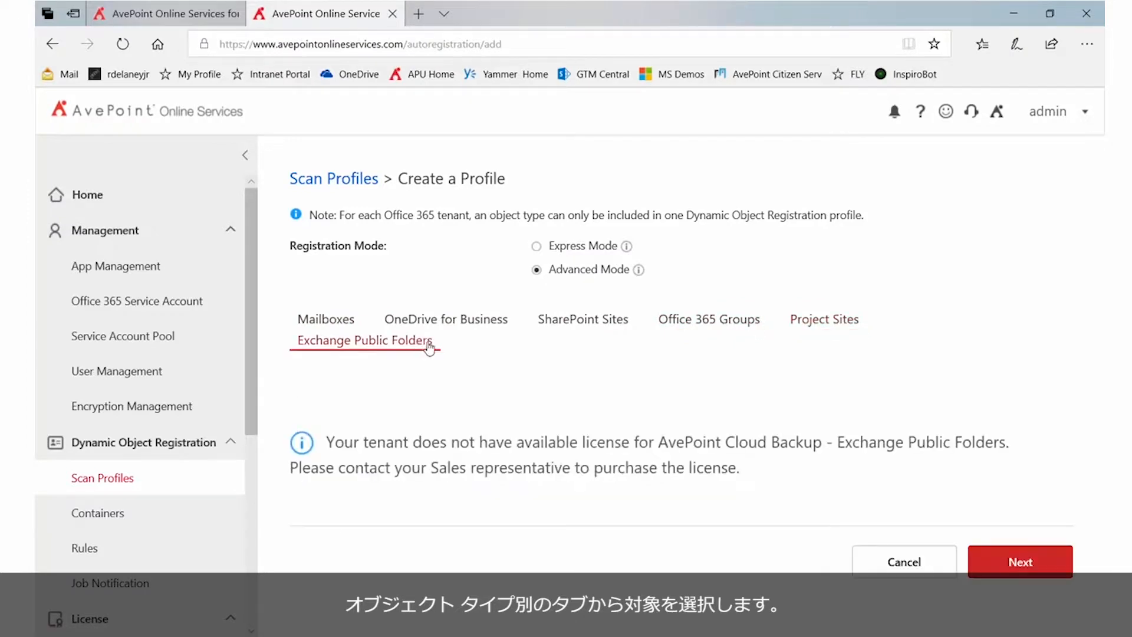
pyautogui.click(716, 326)
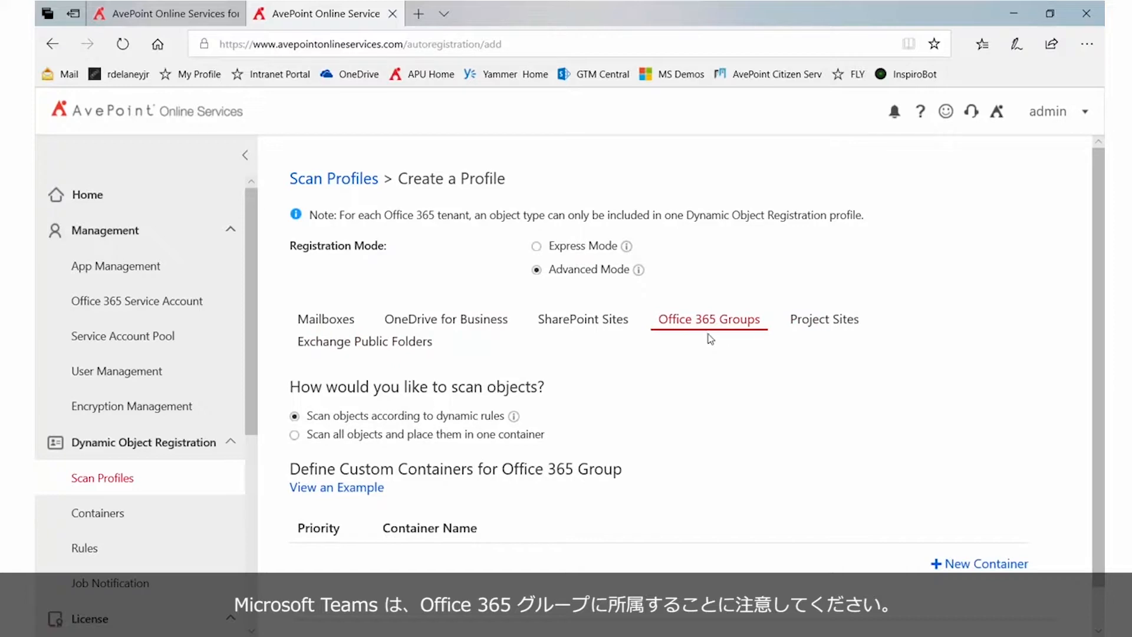
pyautogui.click(334, 324)
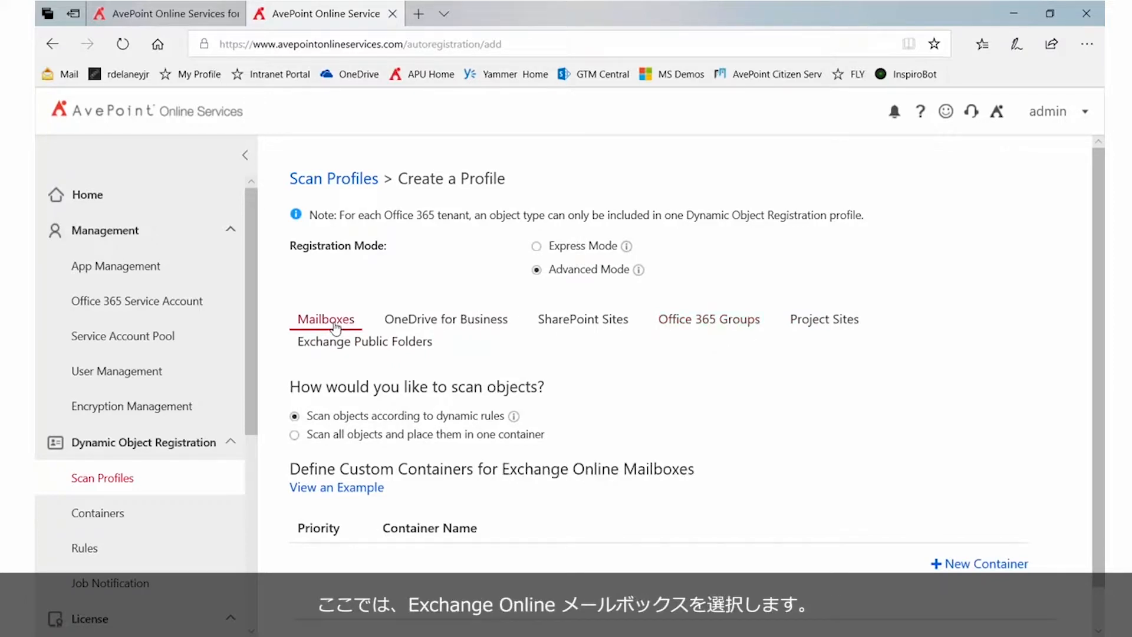
# - Add a custom mailbox container named Sales with a rule named Sales Mailboxes
pyautogui.scroll(-1, 578, 391)
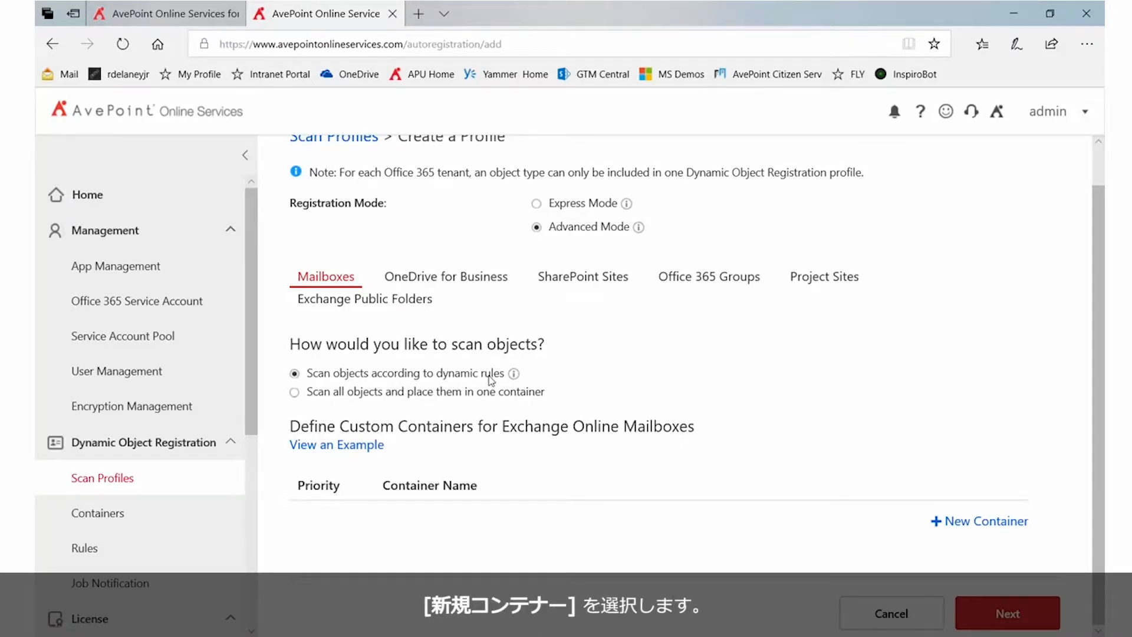
pyautogui.click(954, 521)
pyautogui.scroll(-3, 726, 475)
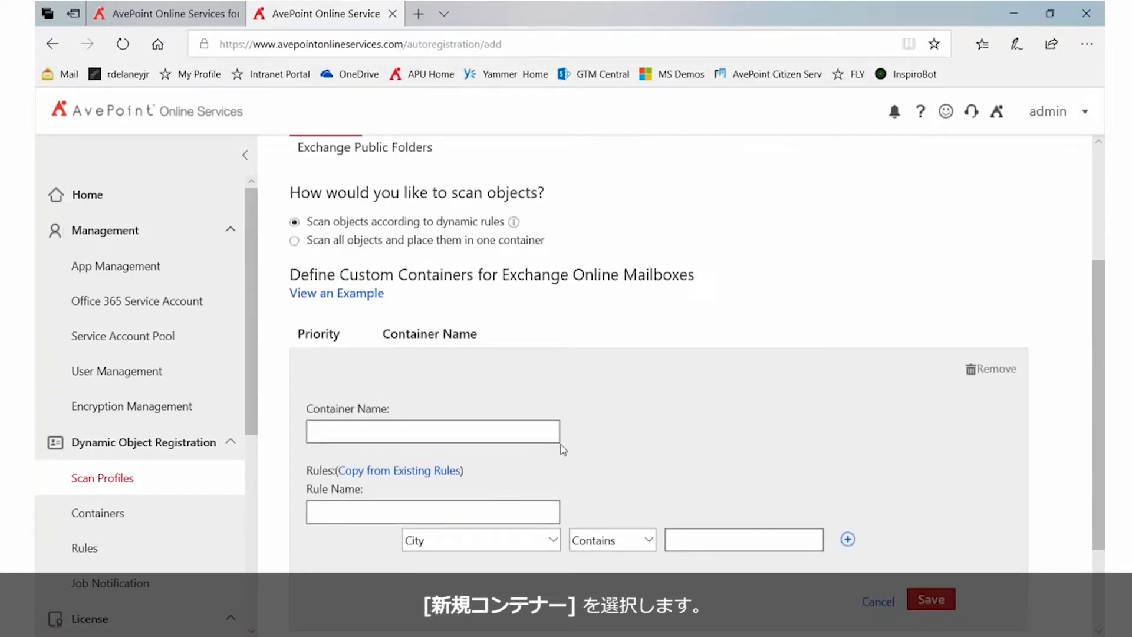
pyautogui.click(525, 429)
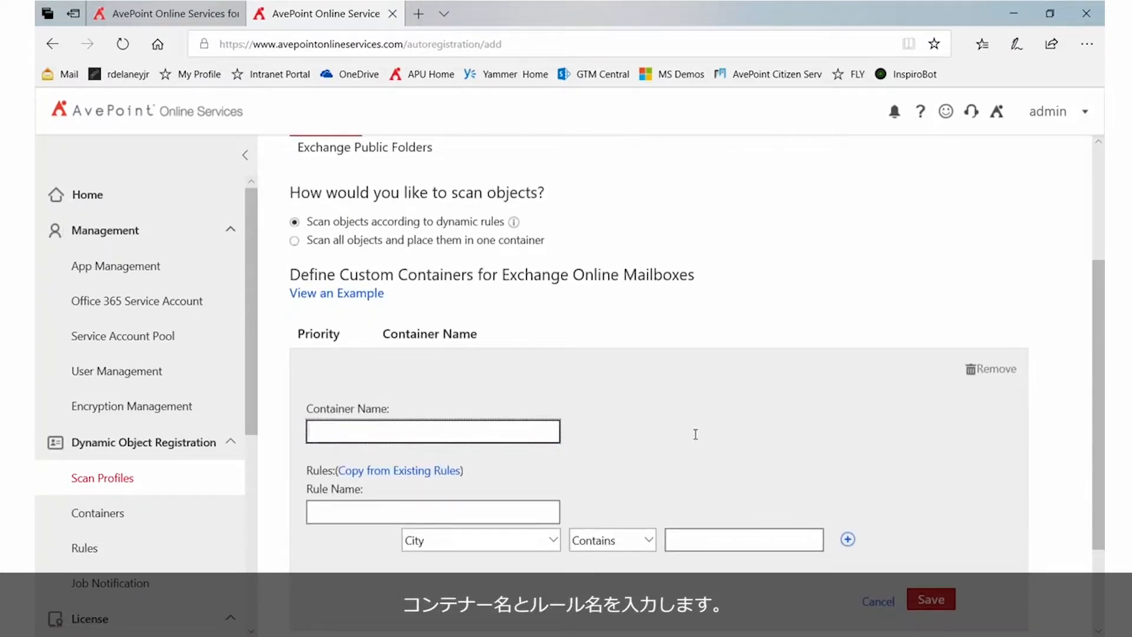
pyautogui.write('Sales')
pyautogui.press('Tab')
pyautogui.scroll(-2, 652, 464)
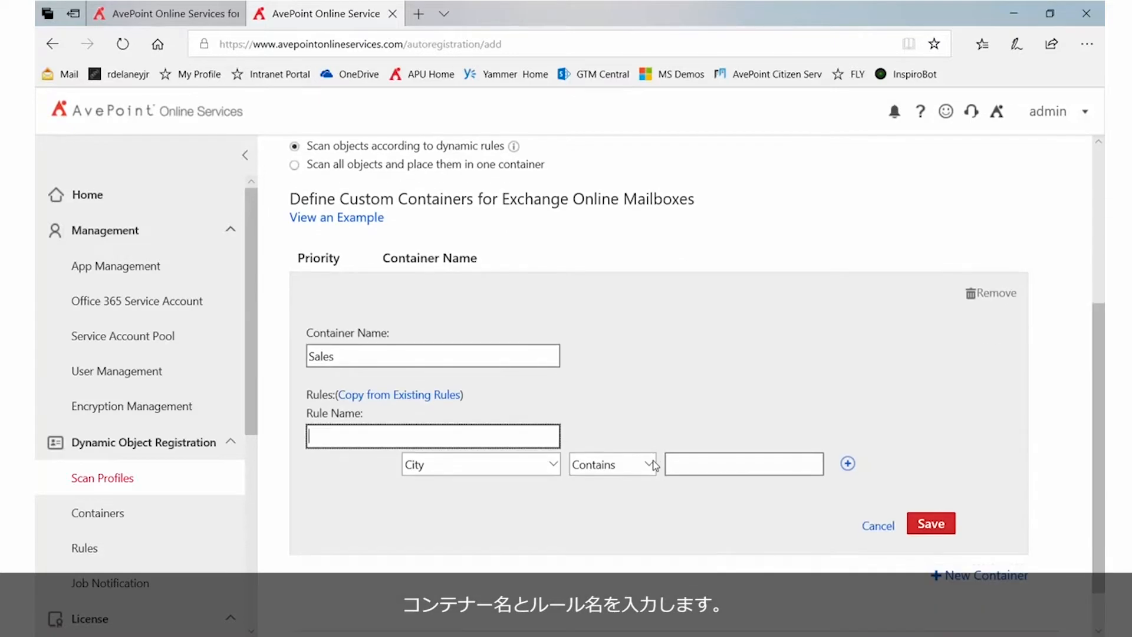
pyautogui.write('Sales Mailboxes')
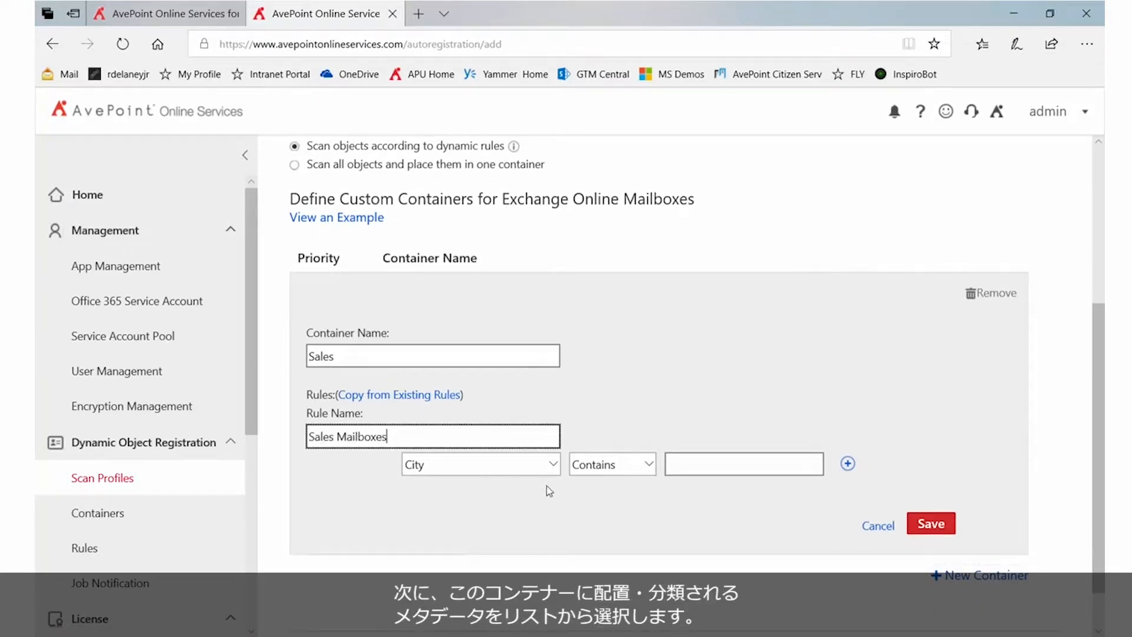
# - Define the rule condition as Department Equals Sales and save the container
pyautogui.click(552, 468)
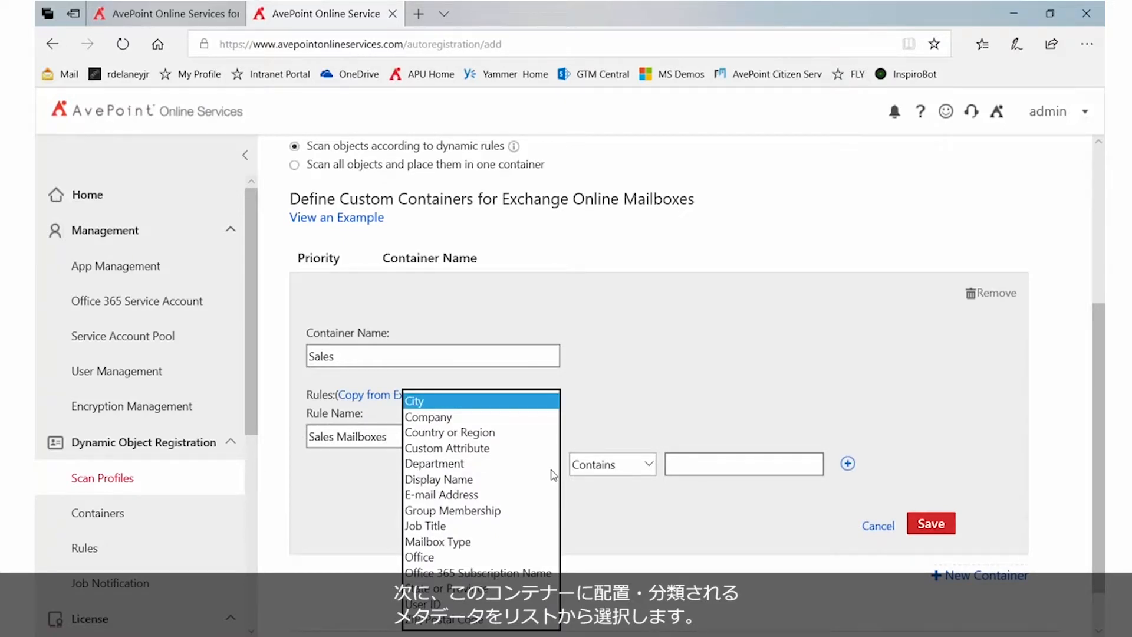
pyautogui.click(487, 470)
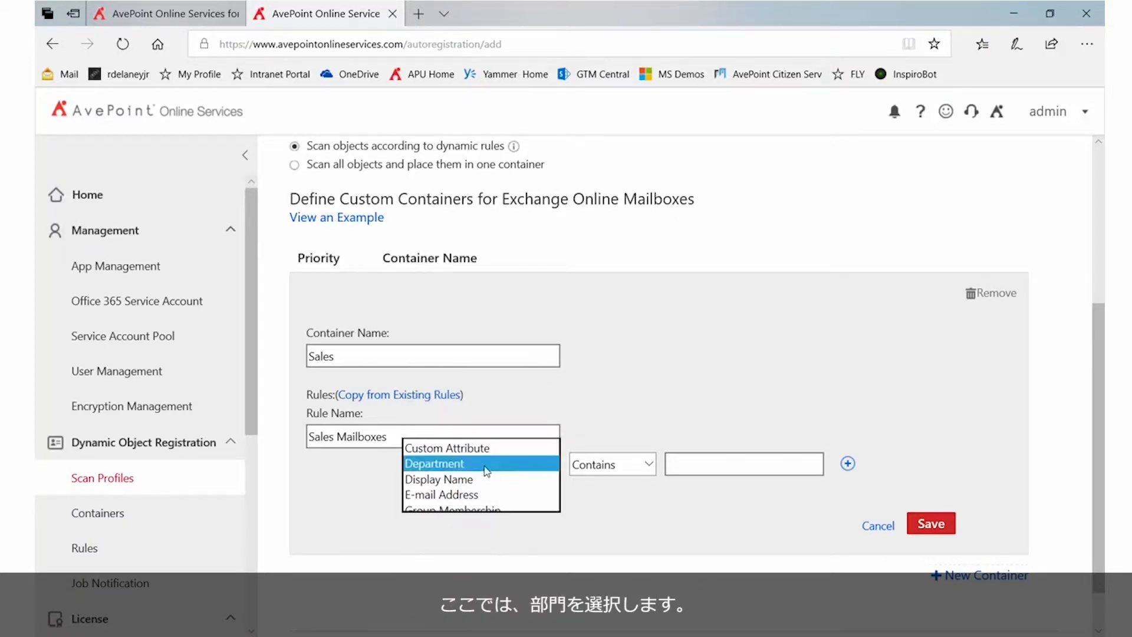
pyautogui.click(648, 466)
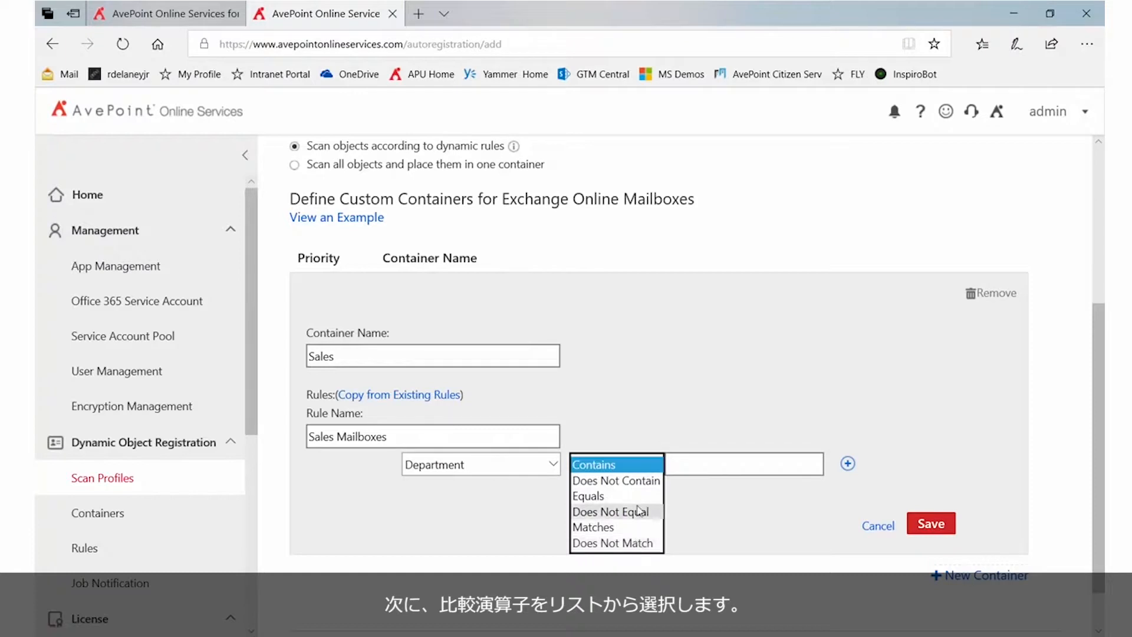
pyautogui.click(613, 496)
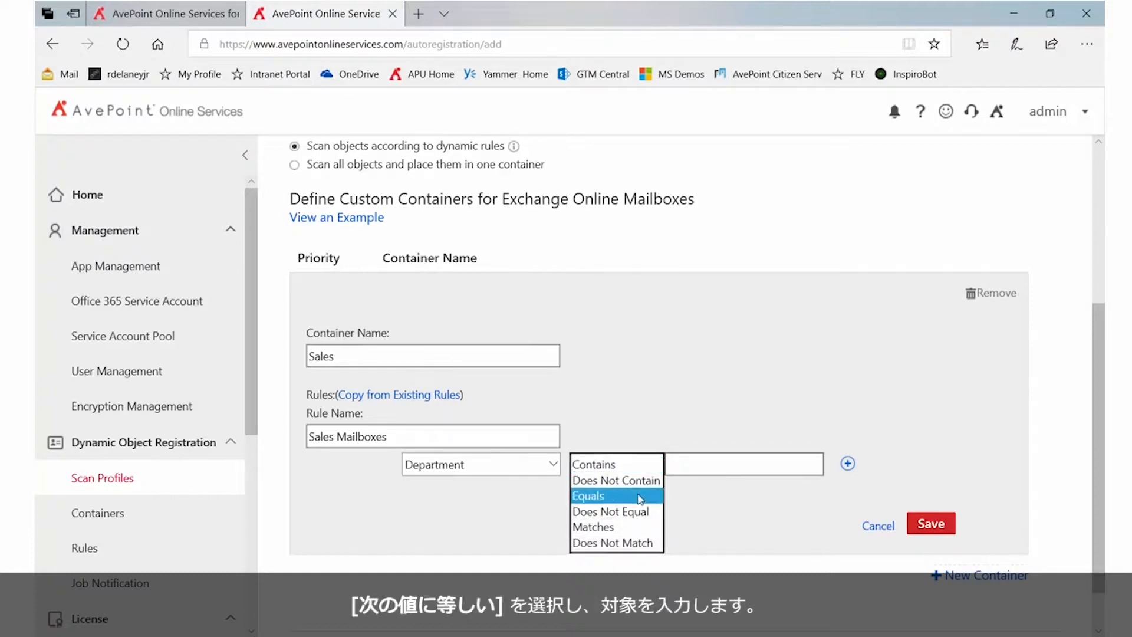
pyautogui.click(700, 466)
pyautogui.write('Sales')
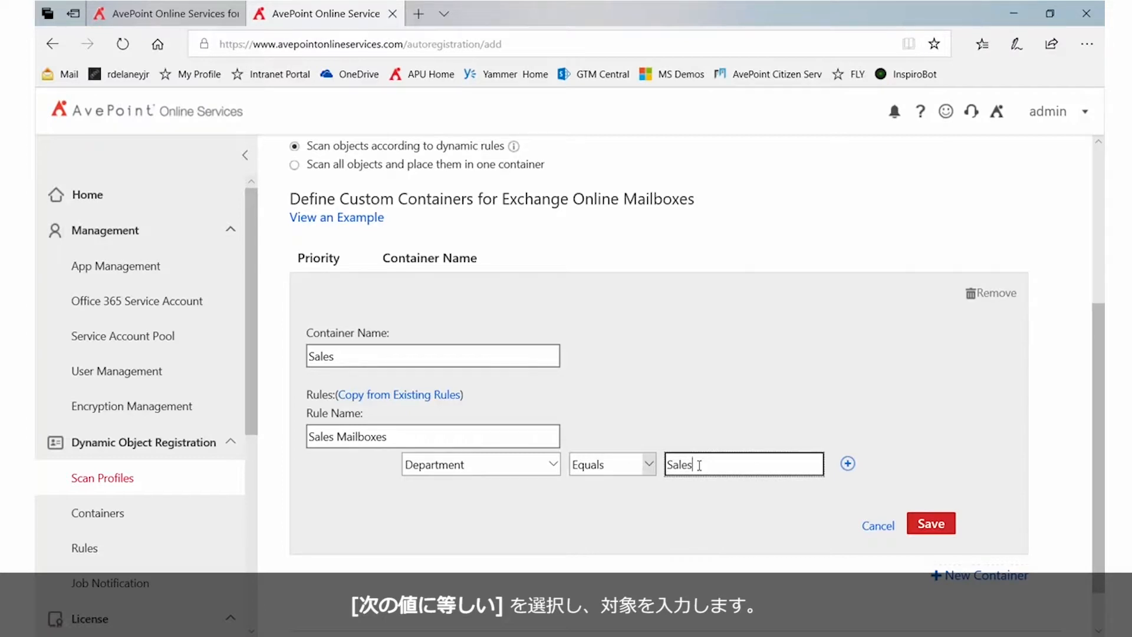
pyautogui.click(931, 529)
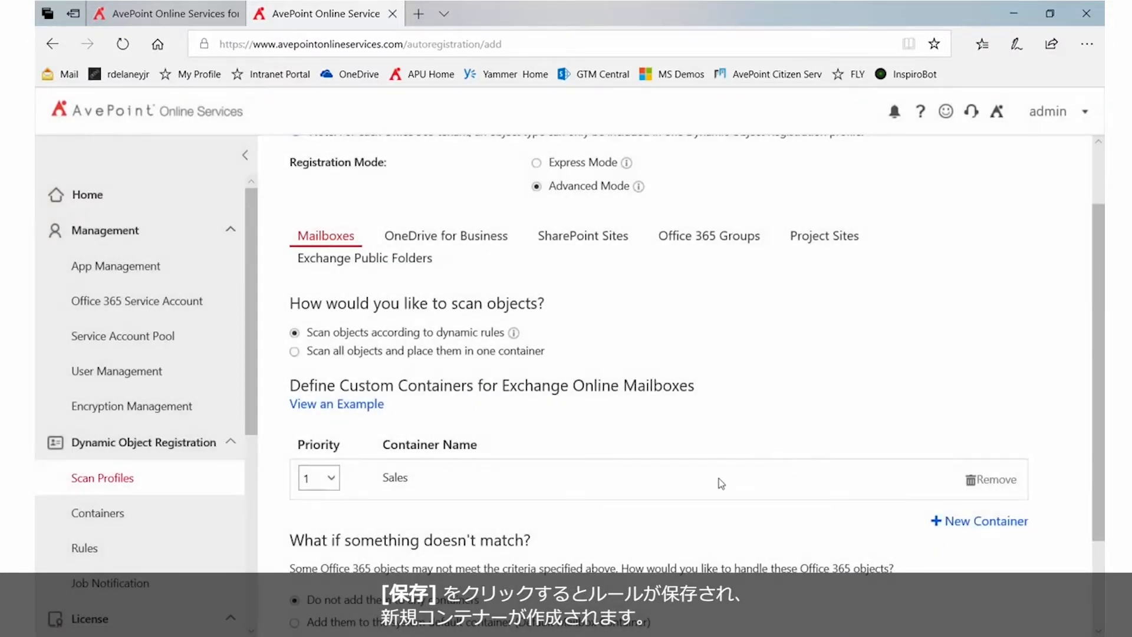
# - Proceed to the profile settings, name the profile "Sale Mailboxes Rule" and describe it as "Find only mailboxes for people in Sales."
pyautogui.scroll(-3, 745, 496)
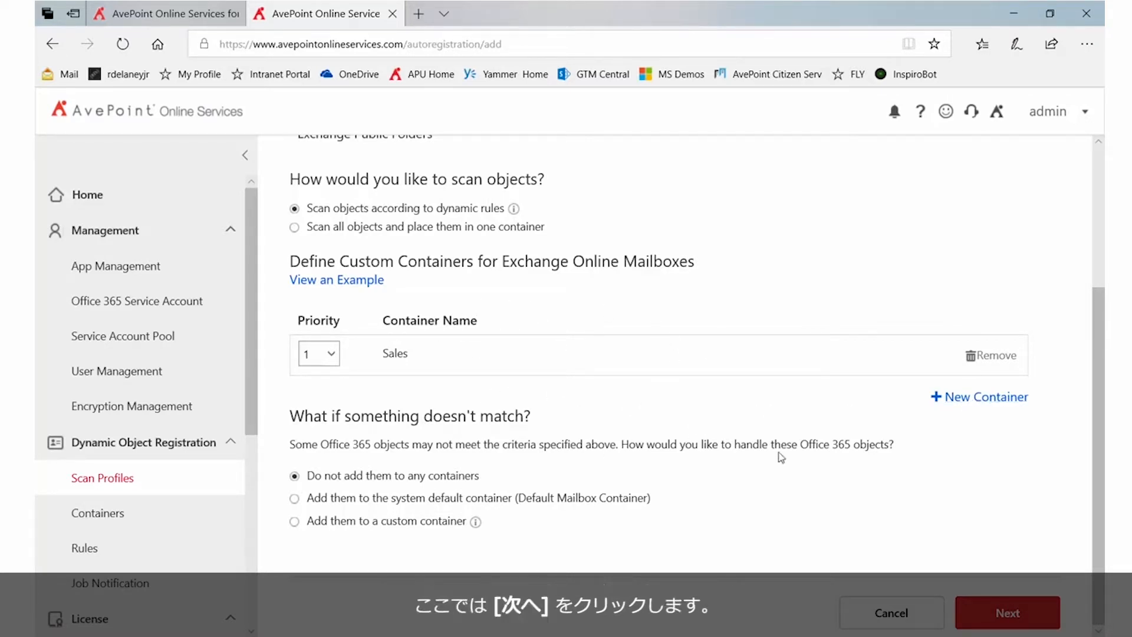
pyautogui.click(1005, 616)
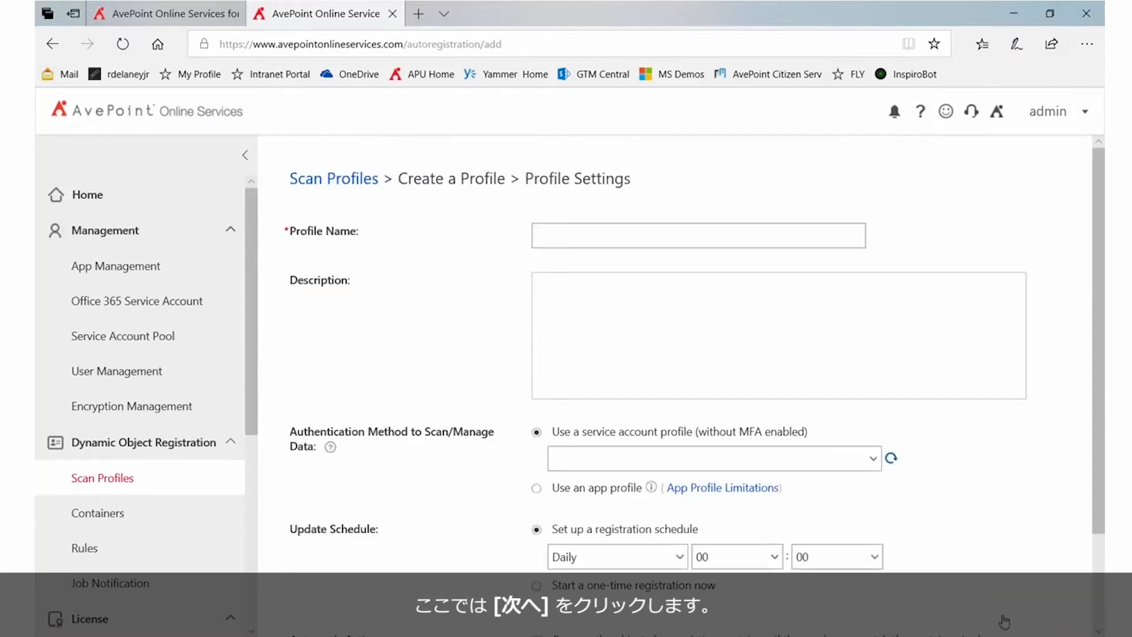
pyautogui.click(646, 233)
pyautogui.write('Sal')
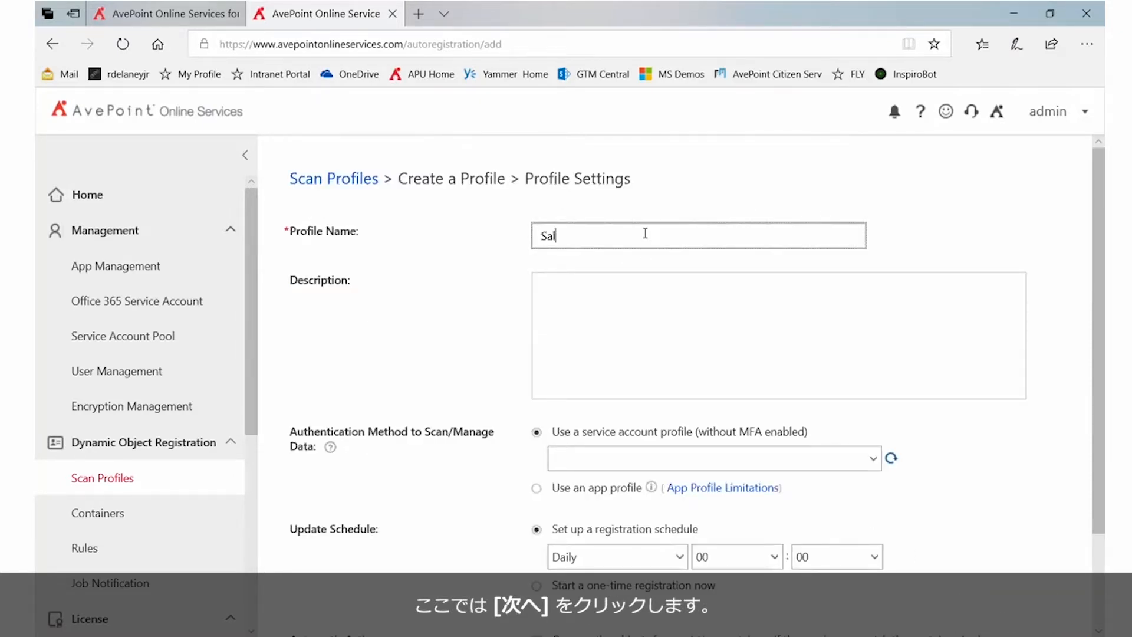
pyautogui.write('e Mailboxes Rule')
pyautogui.click(621, 299)
pyautogui.write('Find only')
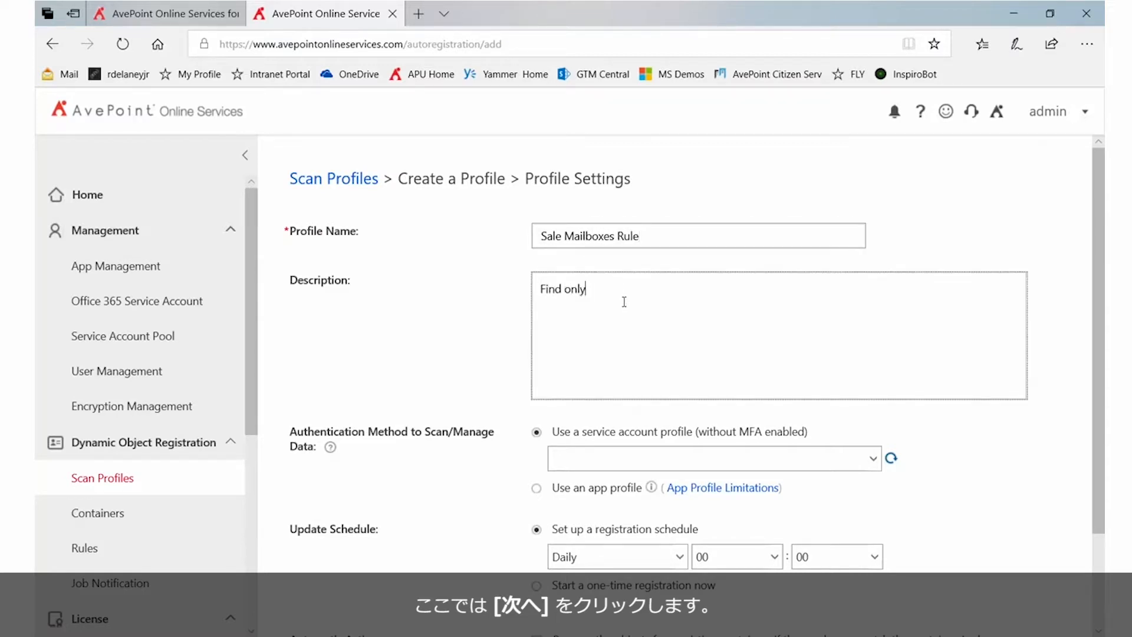
pyautogui.write(' mailboxes for people in Sales.')
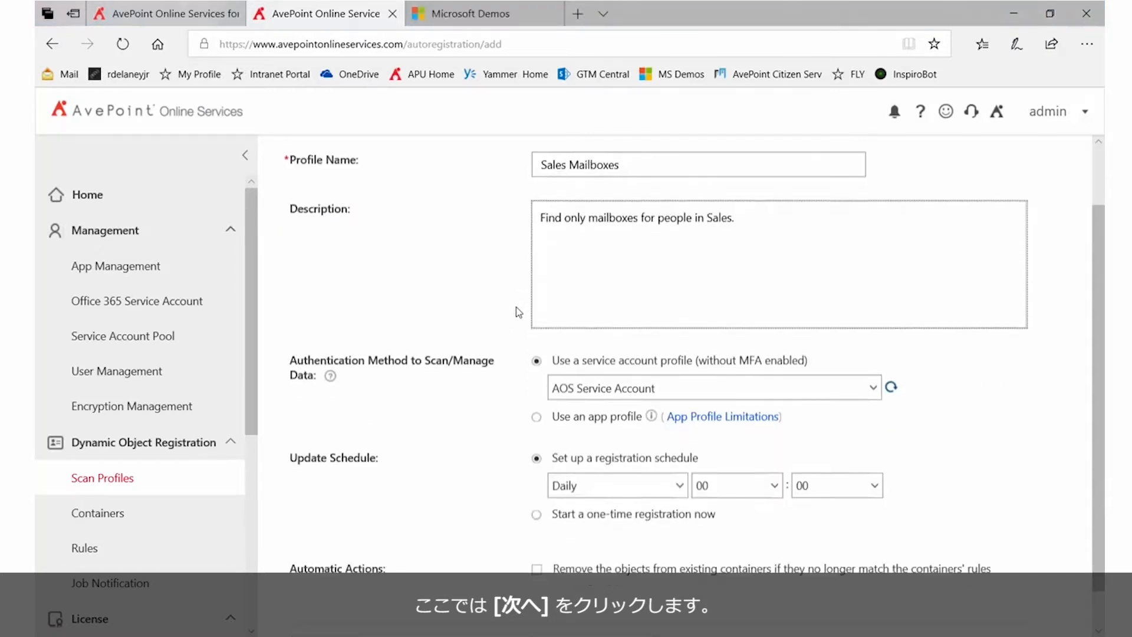
# - Examine the available frequency and hour options of the profile's registration schedule without changing them
pyautogui.scroll(-2, 521, 334)
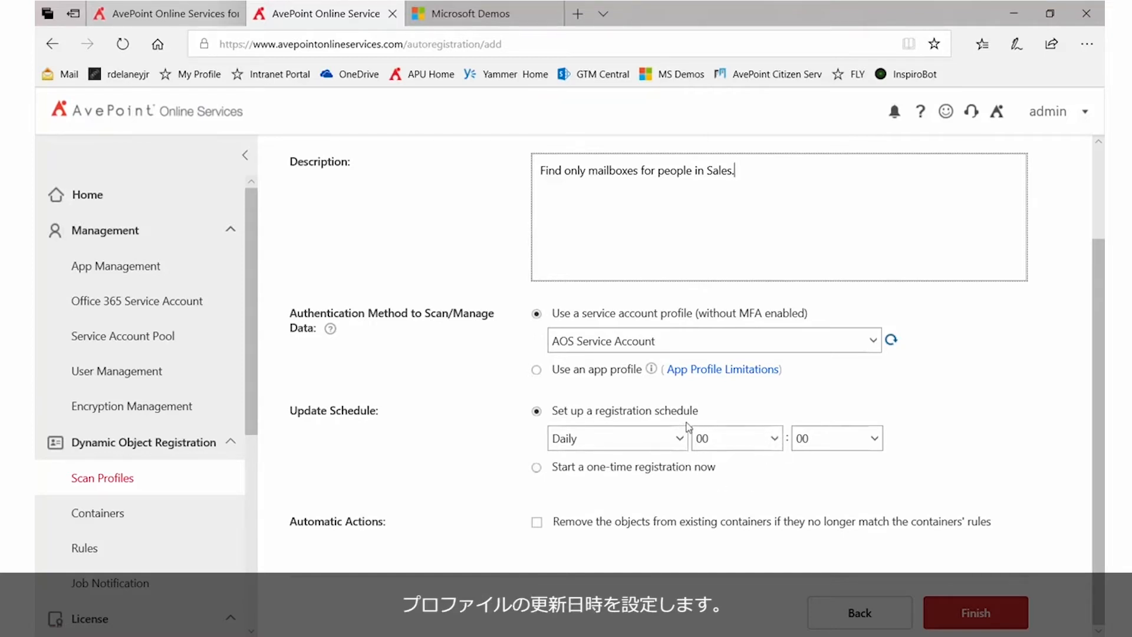
pyautogui.click(779, 446)
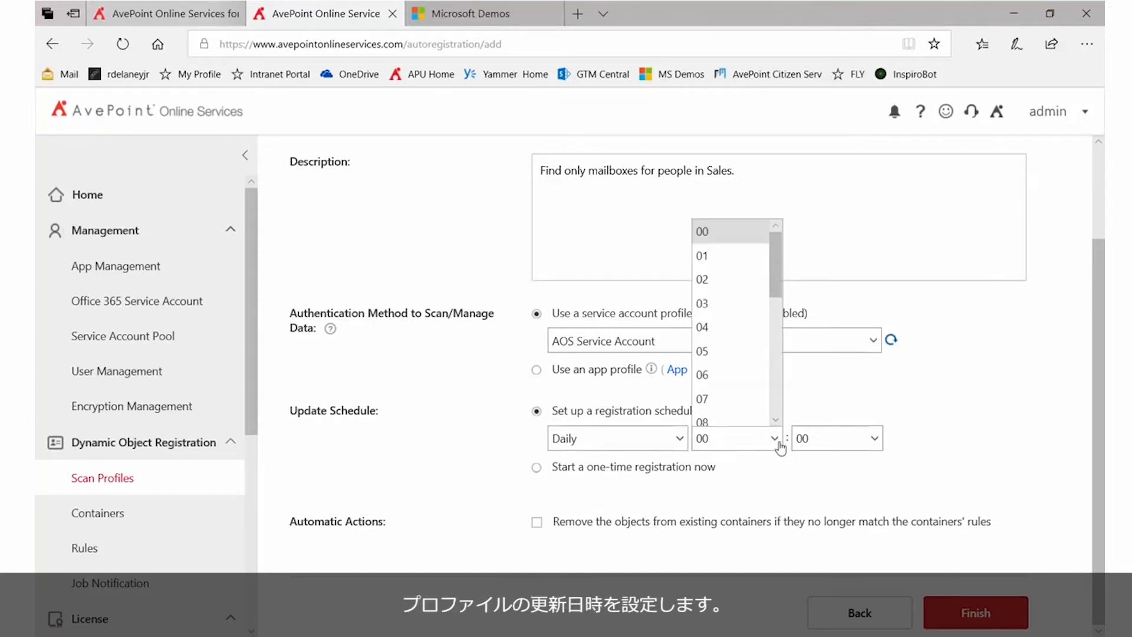
pyautogui.click(678, 446)
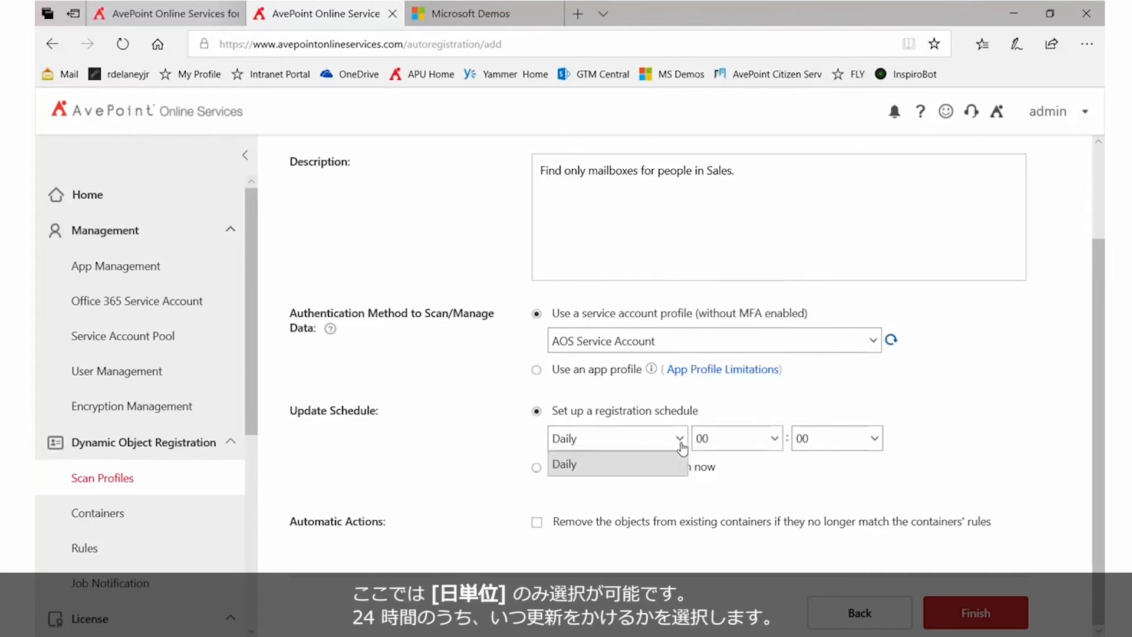
pyautogui.click(773, 443)
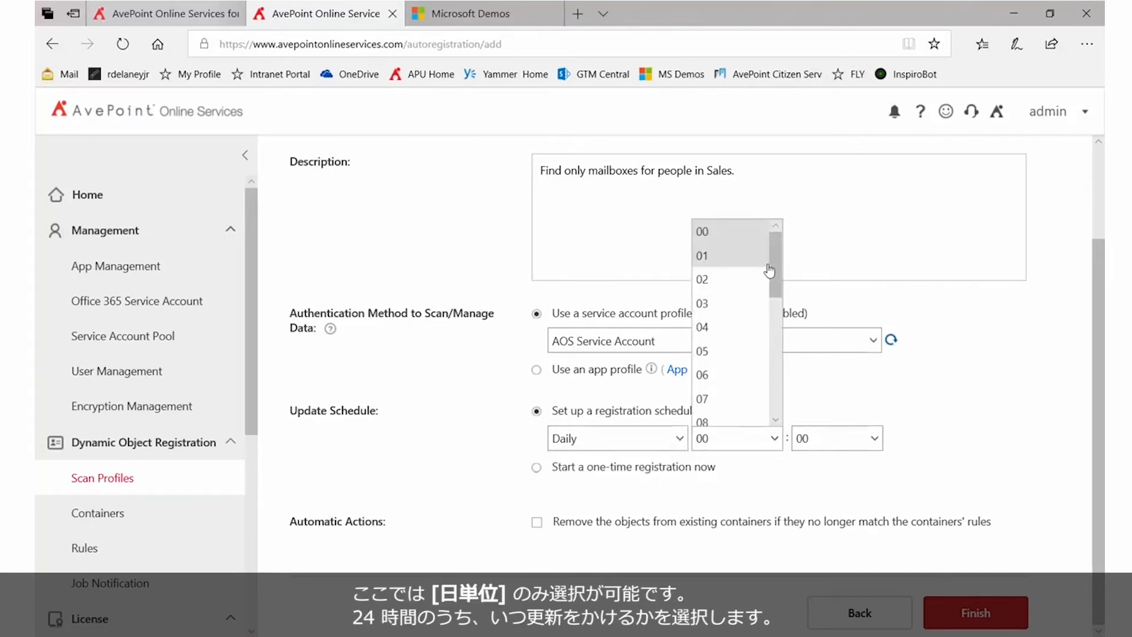
pyautogui.scroll(-3, 761, 352)
pyautogui.scroll(-2, 755, 391)
pyautogui.scroll(5, 763, 306)
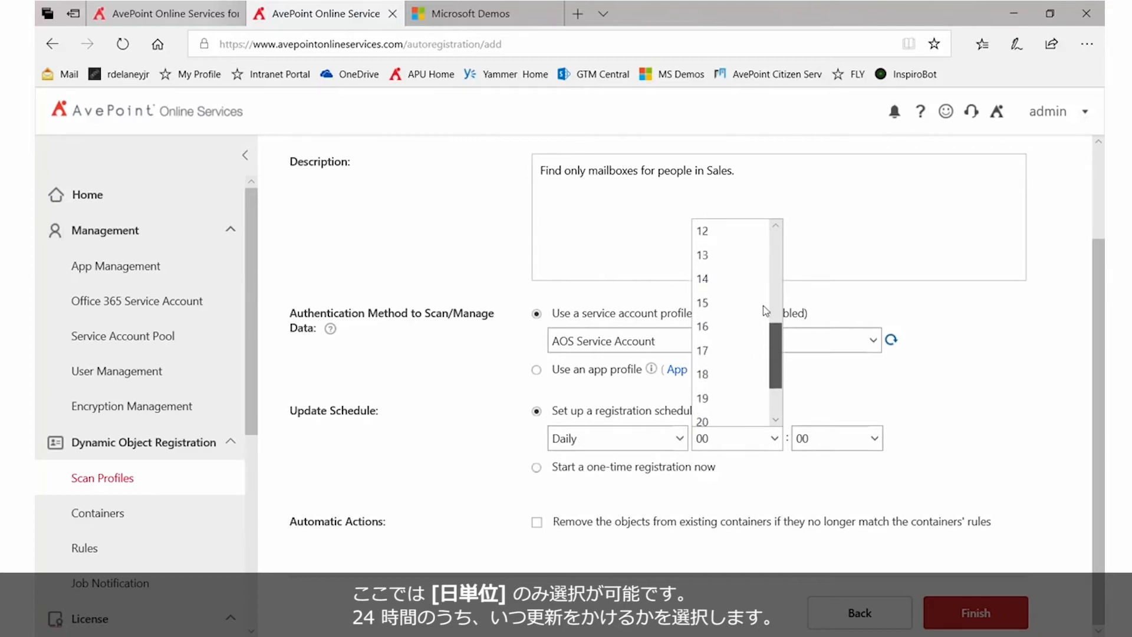
pyautogui.click(862, 401)
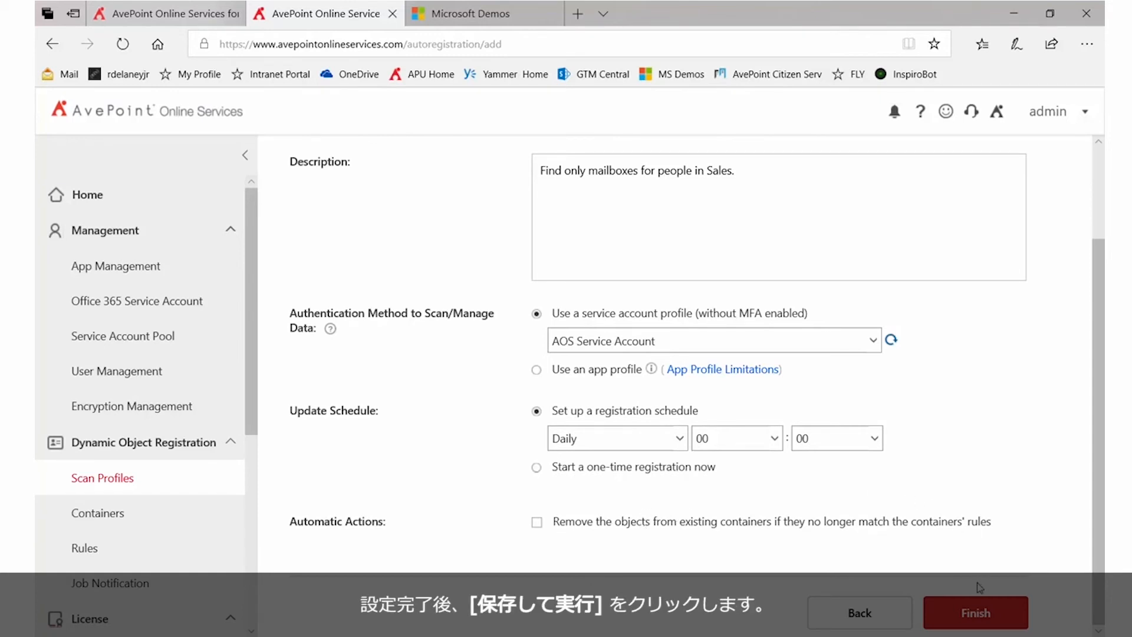
# - Finish creating the scan profile and return to the Scan Profiles list
pyautogui.click(976, 617)
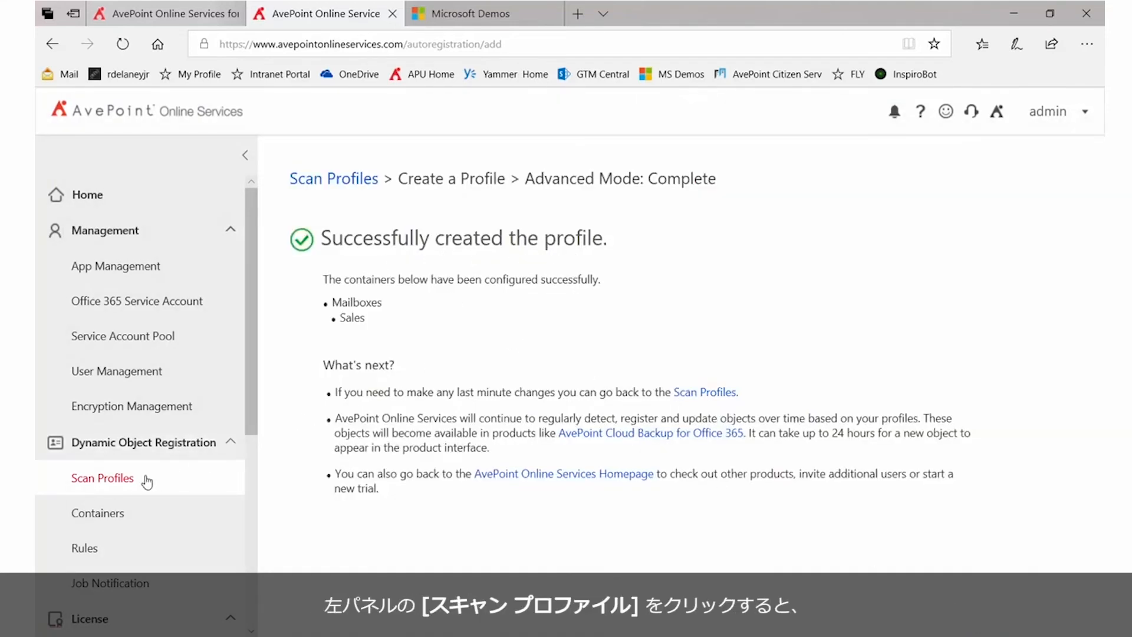
pyautogui.click(125, 482)
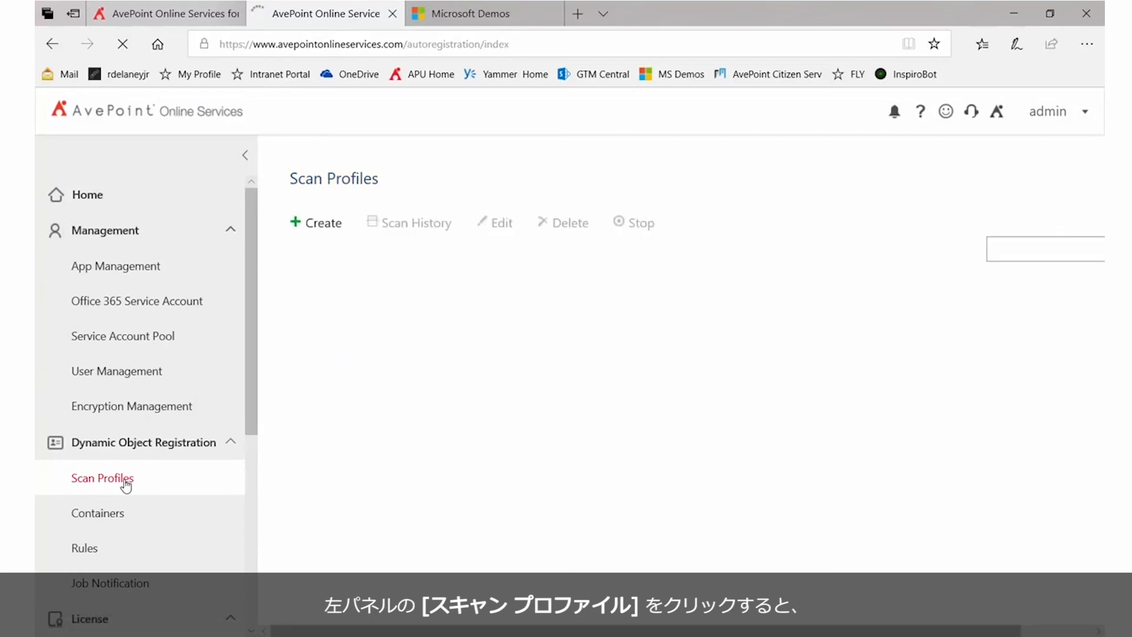